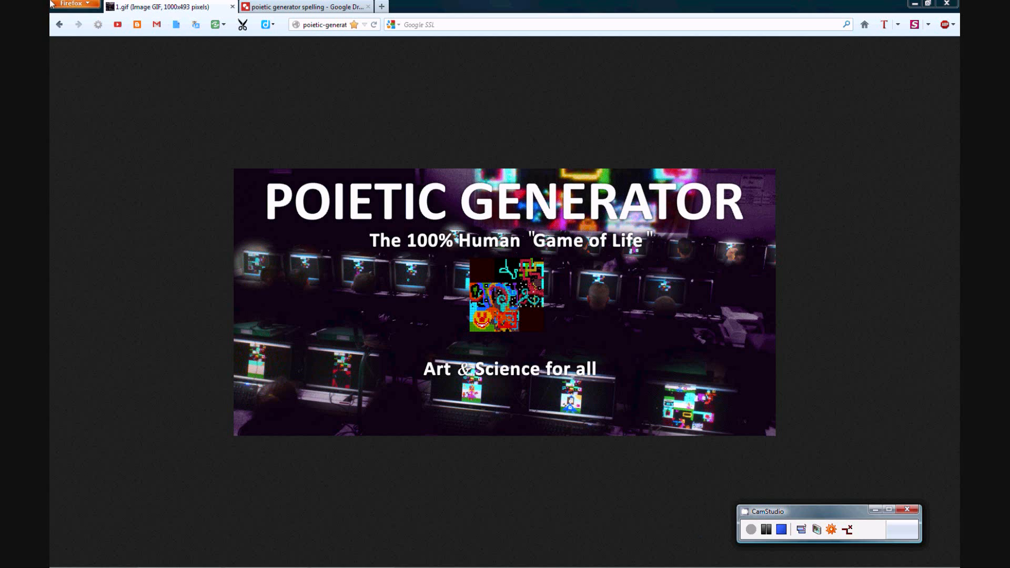
# Search the web for POIETIC GENERATOR and launch the game from its official site.
pyautogui.click(336, 6)
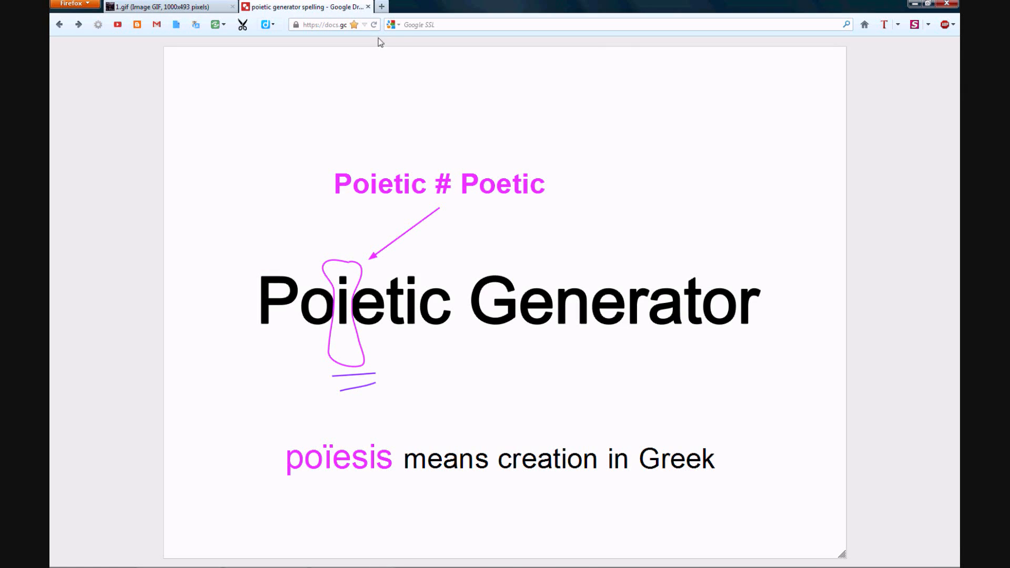
pyautogui.click(411, 24)
pyautogui.write('PO')
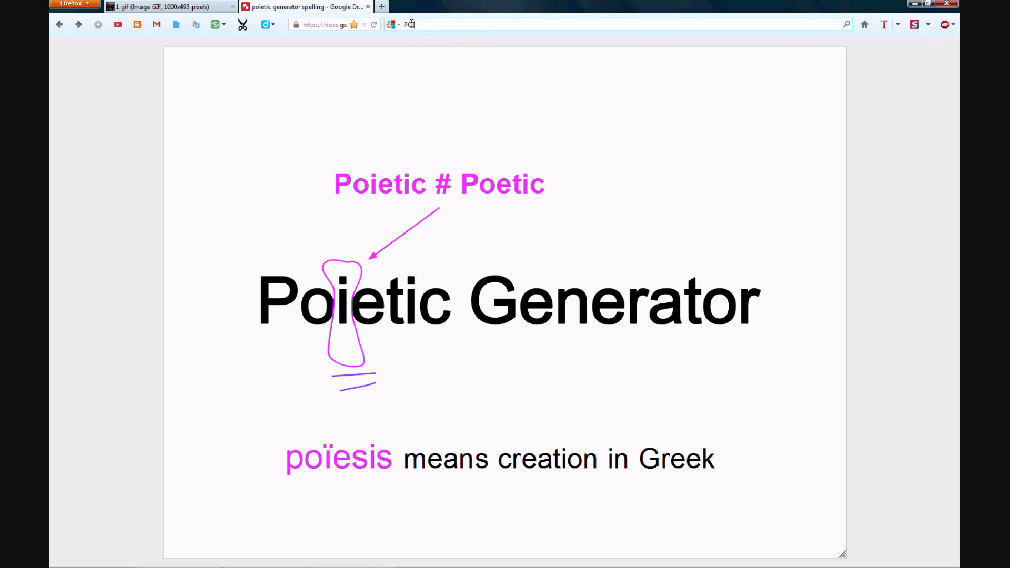
pyautogui.write('IETIC GEN')
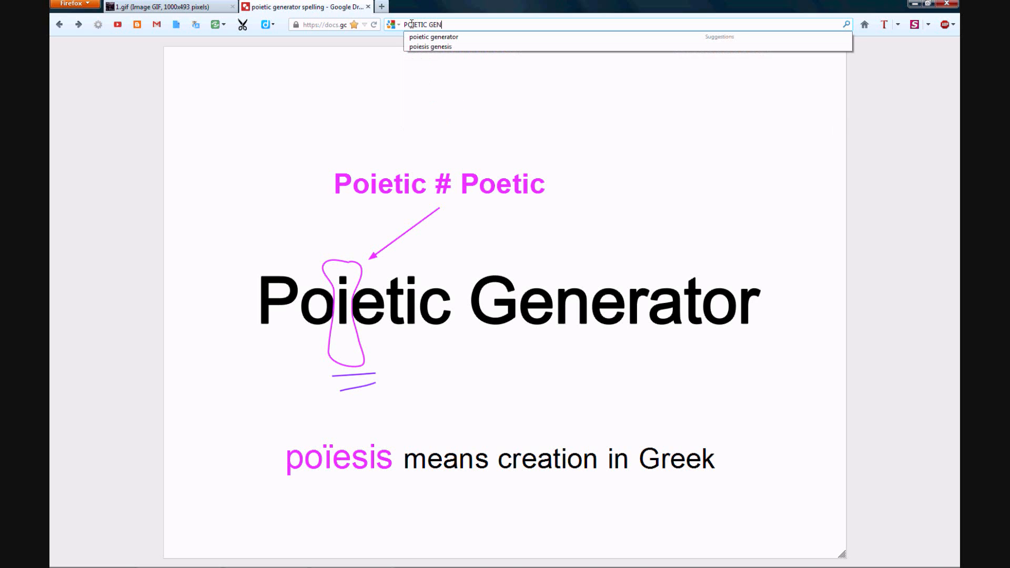
pyautogui.write('ERATOR')
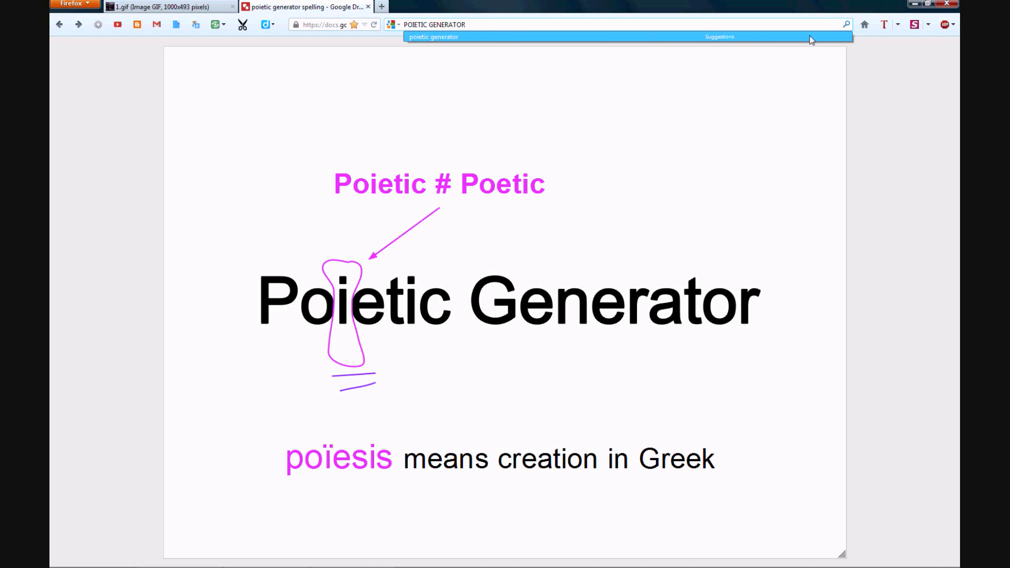
pyautogui.click(846, 26)
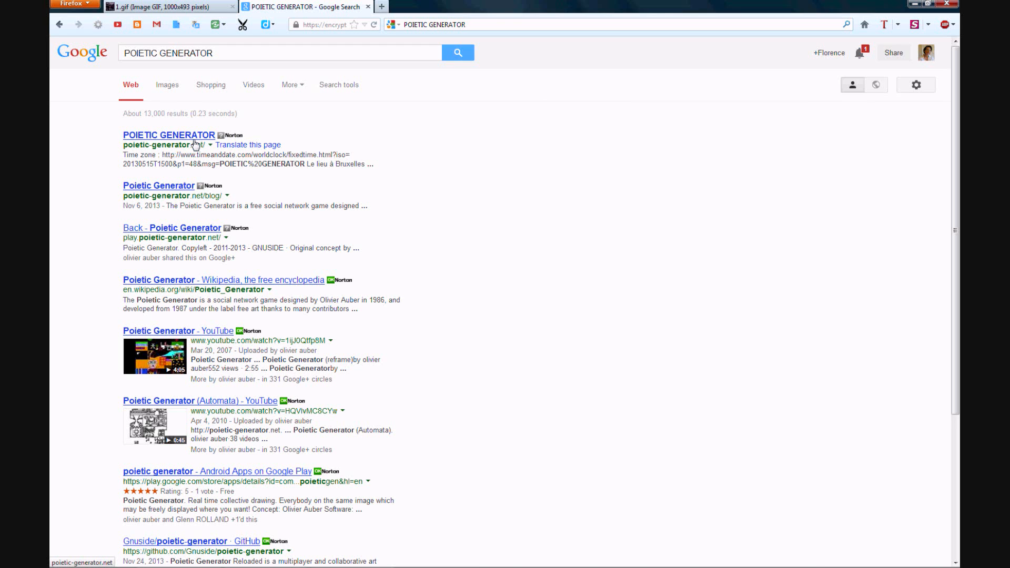
pyautogui.click(199, 139)
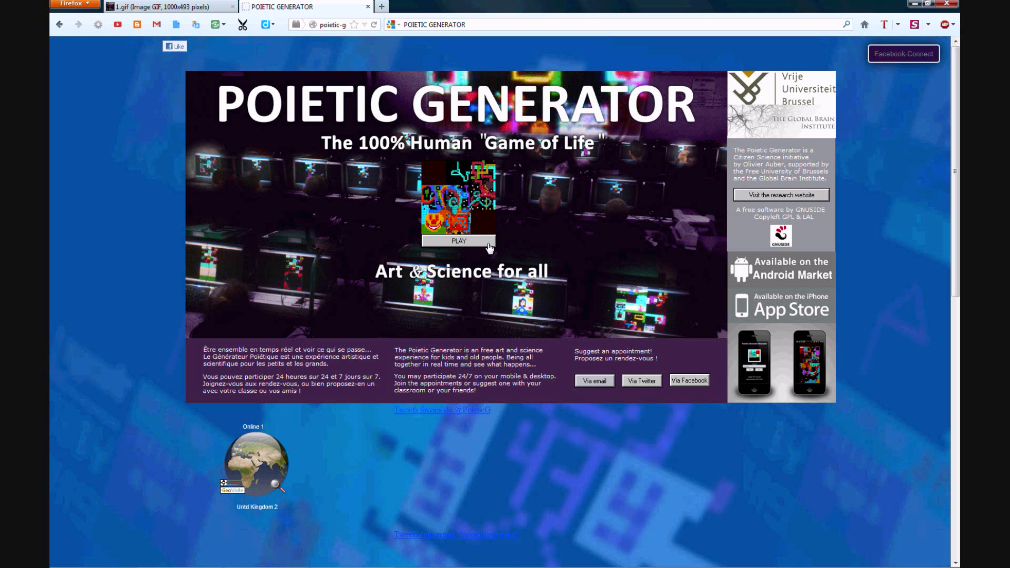
pyautogui.click(490, 246)
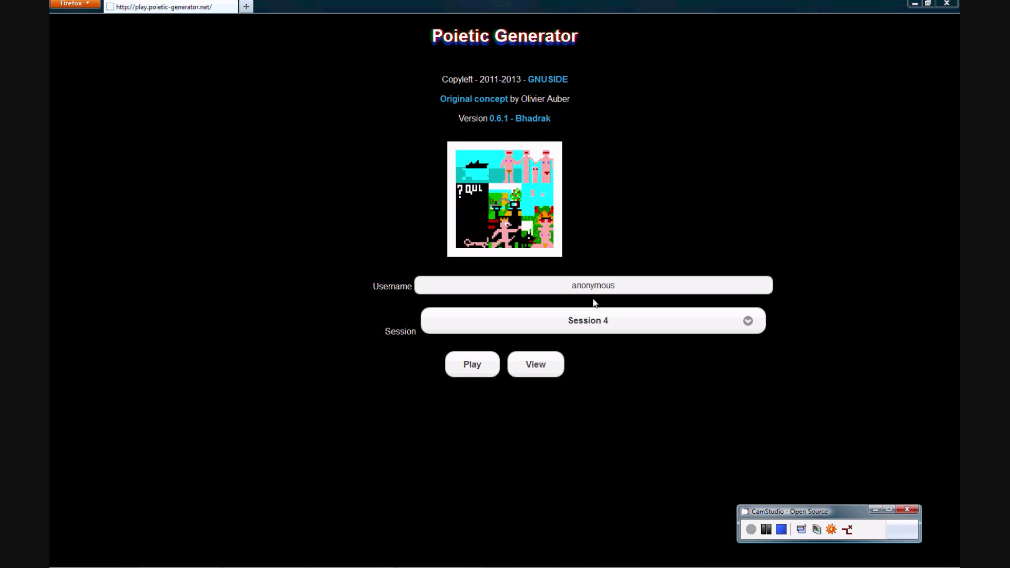
# Replace the default username with the player's own username, keep Session 4 and start playing.
pyautogui.moveTo(570, 285); pyautogui.dragTo(621, 284)
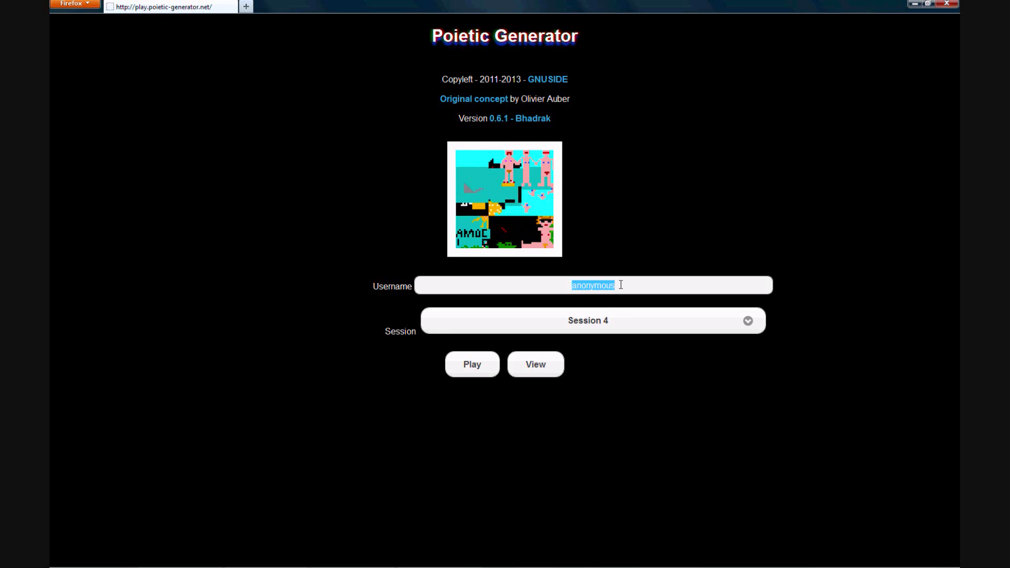
pyautogui.press('BackSpace')
pyautogui.write('flo@london')
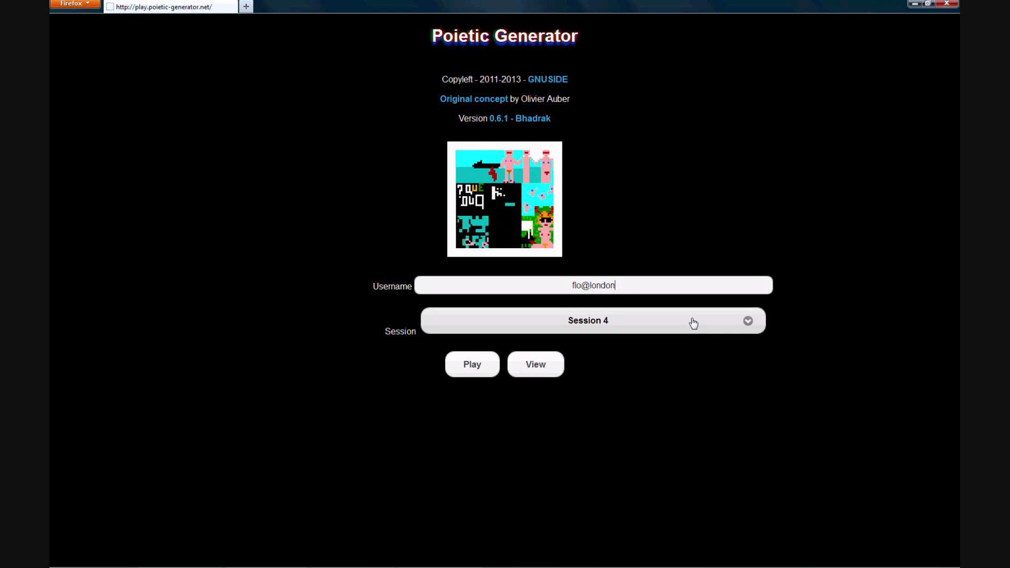
pyautogui.click(744, 326)
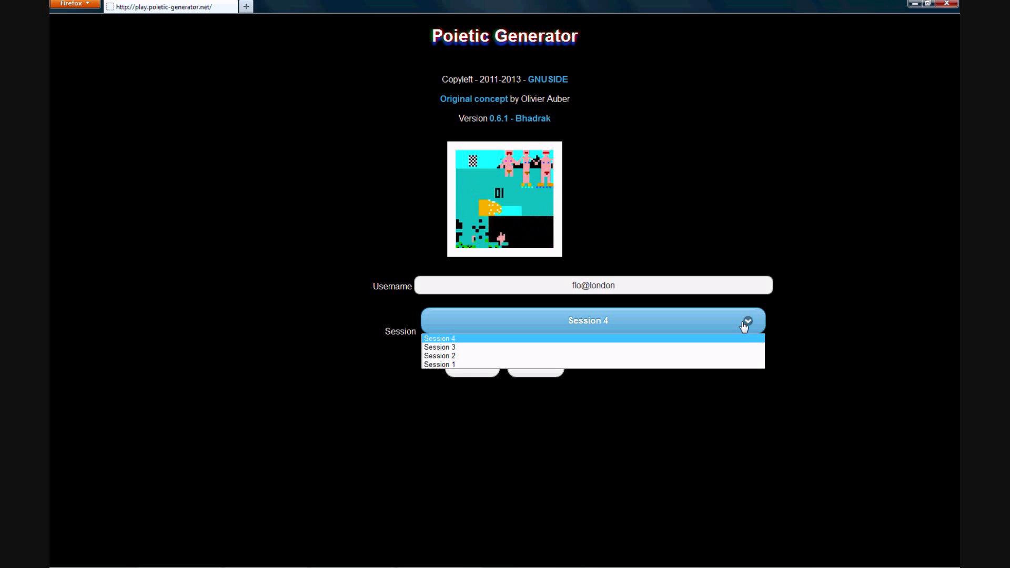
pyautogui.click(743, 338)
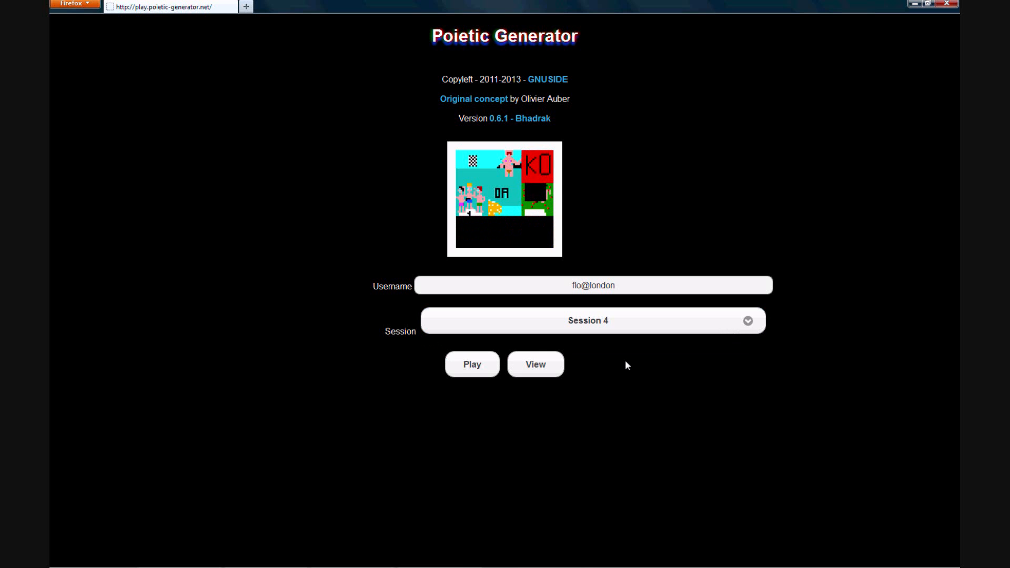
pyautogui.click(485, 374)
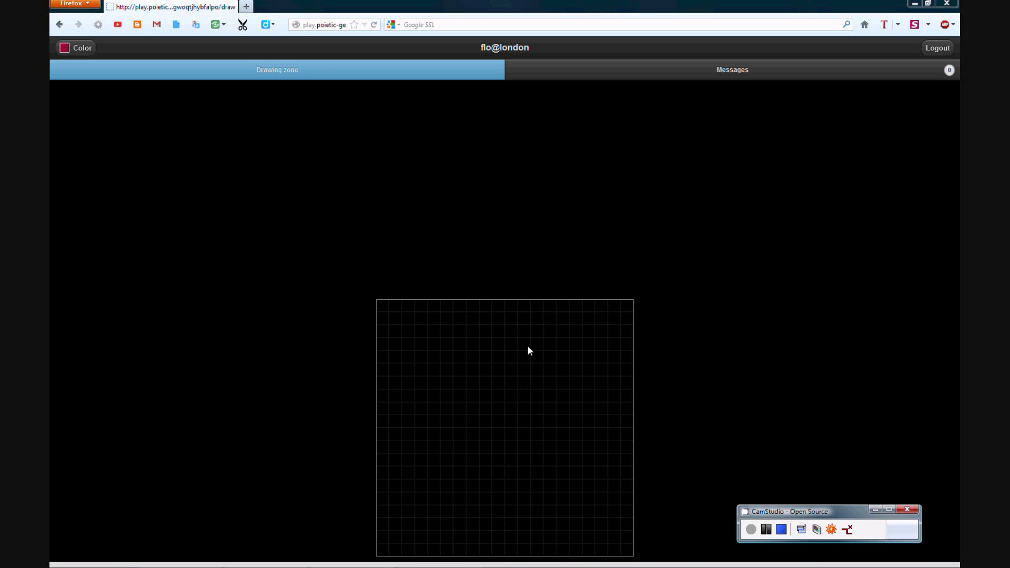
# Draw a freehand red figure across the drawing grid.
pyautogui.moveTo(541, 398)
pyautogui.mouseDown()
pyautogui.moveTo(497, 460)
pyautogui.moveTo(448, 410)
pyautogui.moveTo(518, 391)
pyautogui.mouseUp()
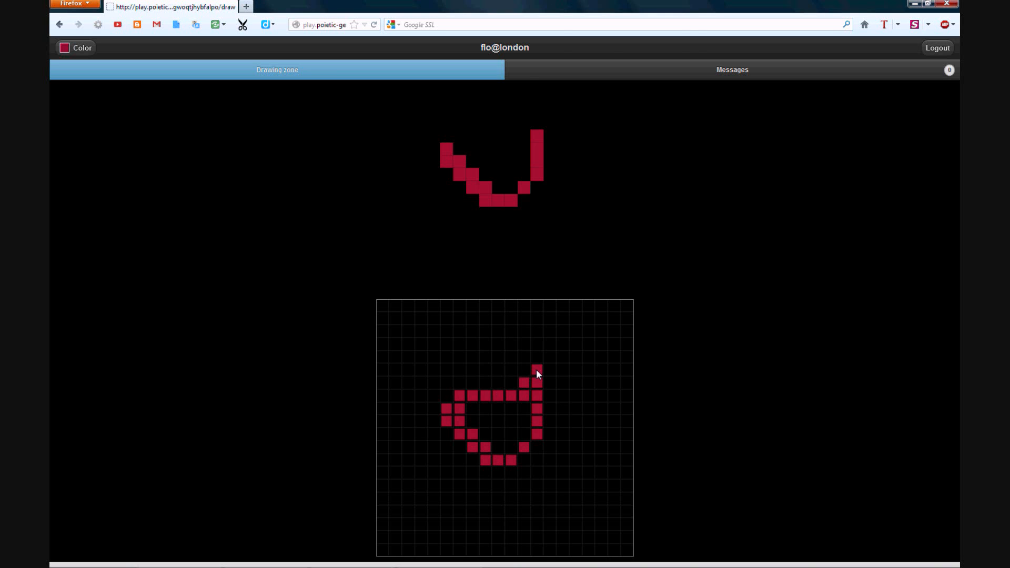
pyautogui.moveTo(516, 334)
pyautogui.mouseDown()
pyautogui.moveTo(497, 387)
pyautogui.moveTo(497, 444)
pyautogui.mouseUp()
pyautogui.moveTo(500, 515)
pyautogui.mouseDown()
pyautogui.moveTo(477, 527)
pyautogui.moveTo(457, 521)
pyautogui.mouseUp()
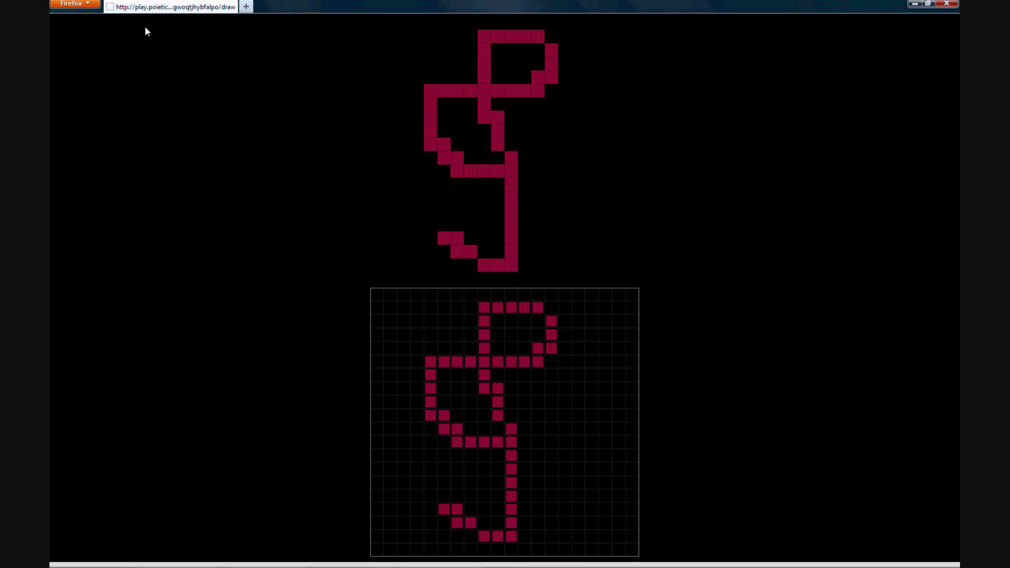
# Switch the drawing colour to blue and outline the red figure in blue.
pyautogui.moveTo(146, 30)
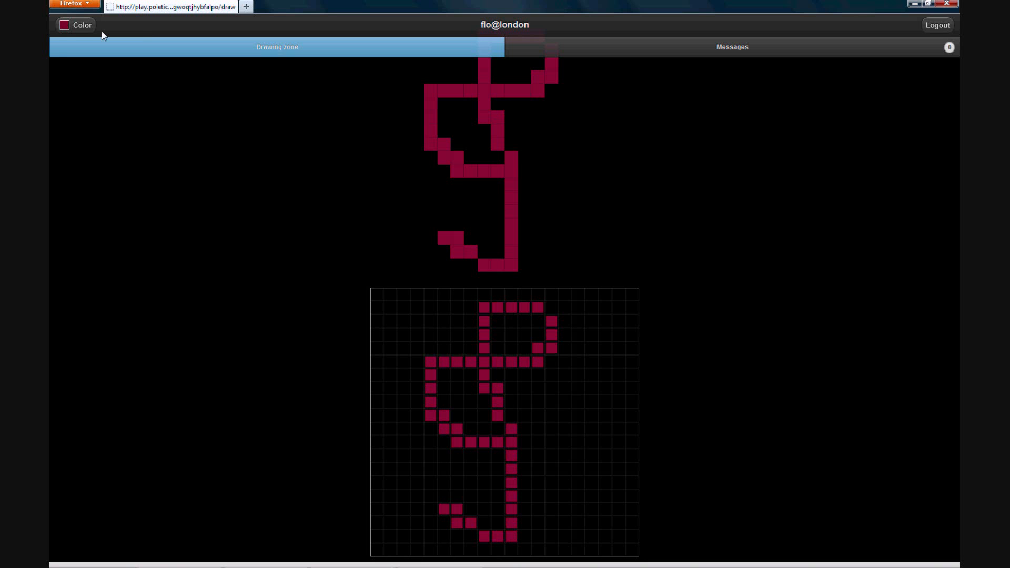
pyautogui.click(83, 29)
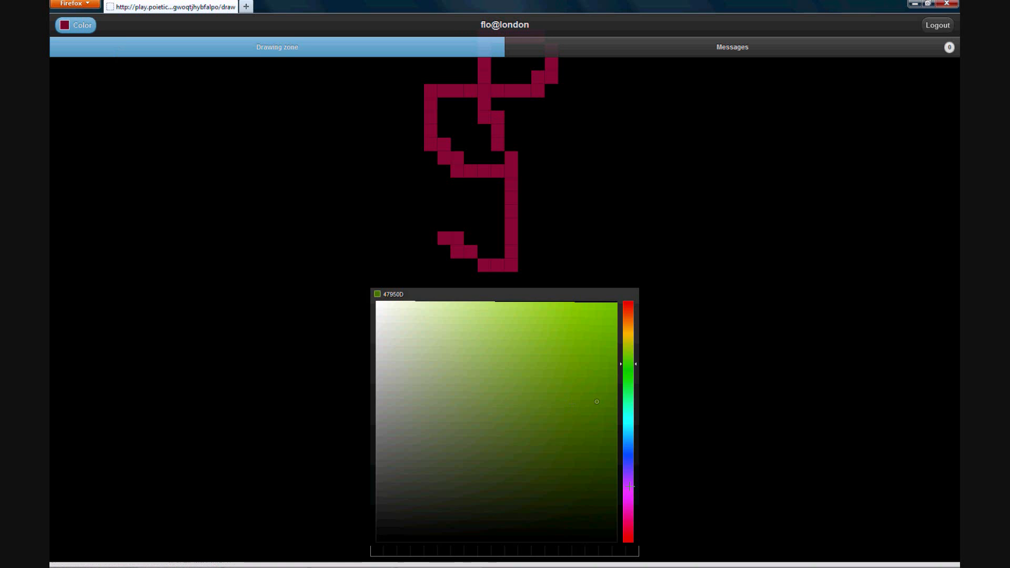
pyautogui.moveTo(630, 486); pyautogui.dragTo(625, 444)
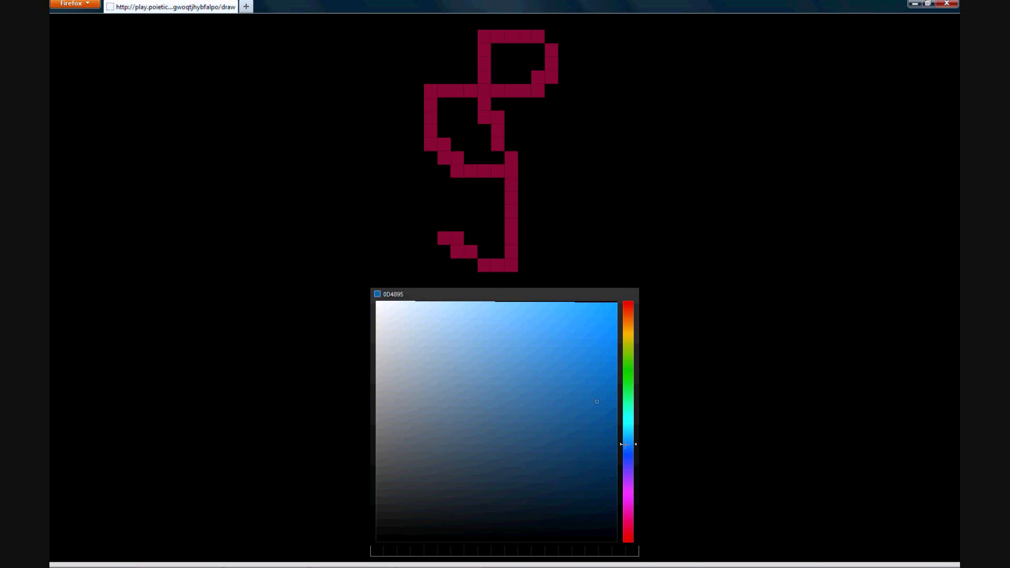
pyautogui.click(590, 441)
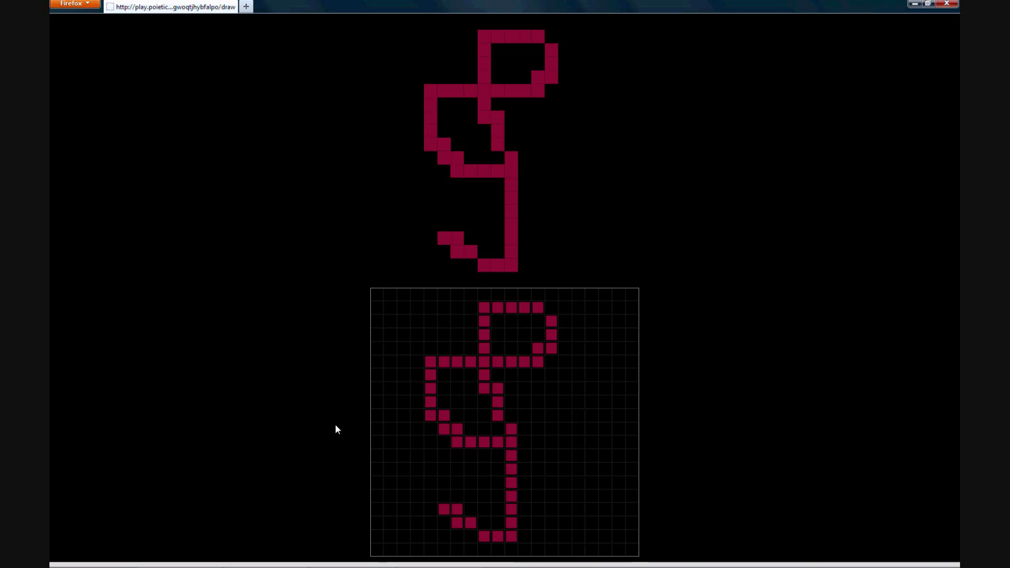
pyautogui.moveTo(470, 455)
pyautogui.mouseDown()
pyautogui.moveTo(405, 424)
pyautogui.moveTo(457, 387)
pyautogui.moveTo(559, 440)
pyautogui.moveTo(554, 349)
pyautogui.moveTo(502, 425)
pyautogui.moveTo(558, 490)
pyautogui.moveTo(556, 510)
pyautogui.moveTo(522, 529)
pyautogui.moveTo(469, 468)
pyautogui.mouseUp()
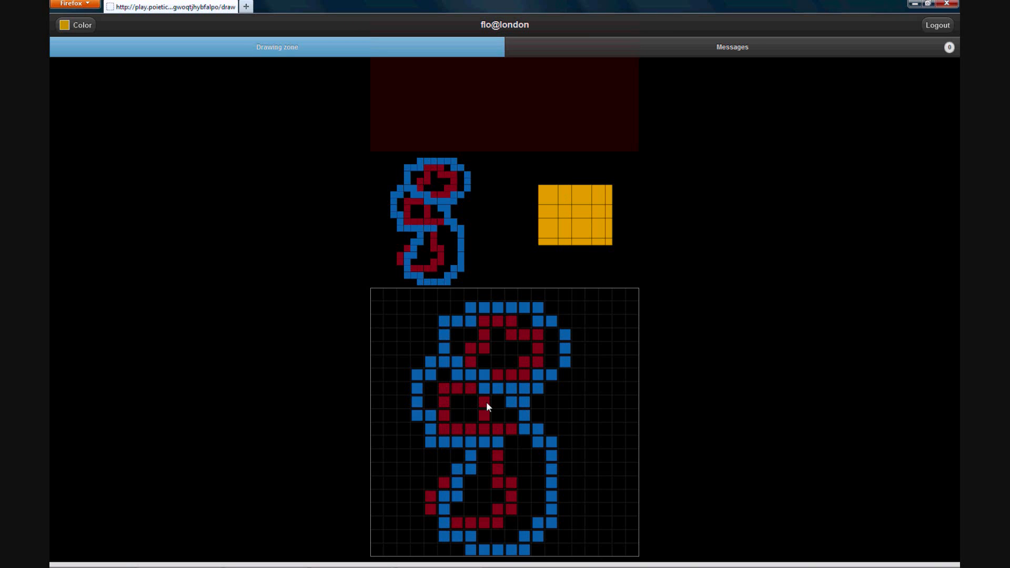
pyautogui.moveTo(462, 404)
pyautogui.mouseDown()
pyautogui.moveTo(524, 410)
pyautogui.moveTo(525, 457)
pyautogui.moveTo(441, 457)
pyautogui.moveTo(446, 402)
pyautogui.moveTo(516, 412)
pyautogui.moveTo(459, 415)
pyautogui.moveTo(464, 434)
pyautogui.moveTo(519, 433)
pyautogui.moveTo(456, 443)
pyautogui.mouseUp()
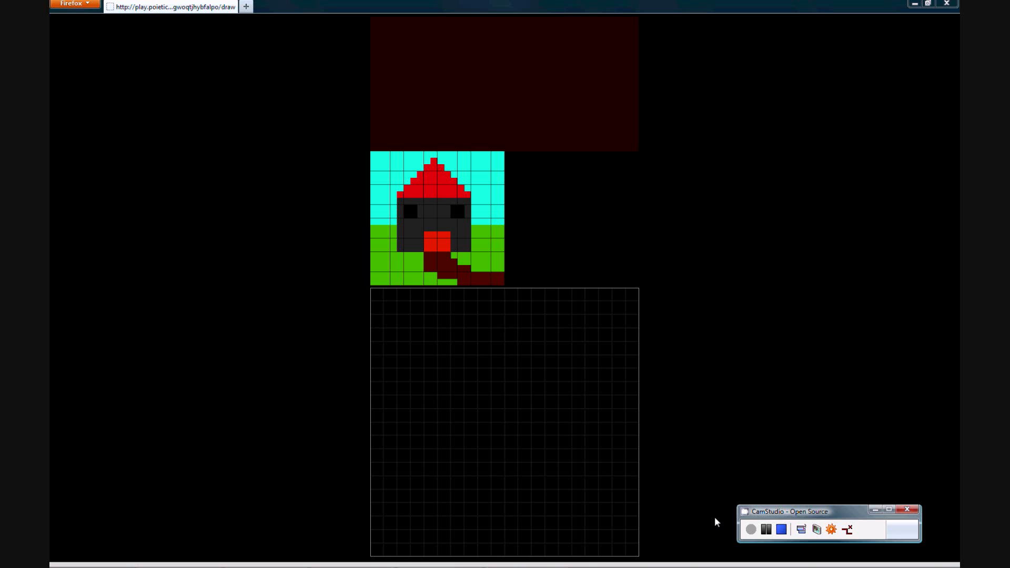
# Pick the neighbour's grass green and fill the lower rows of the grid with green.
pyautogui.click(397, 263)
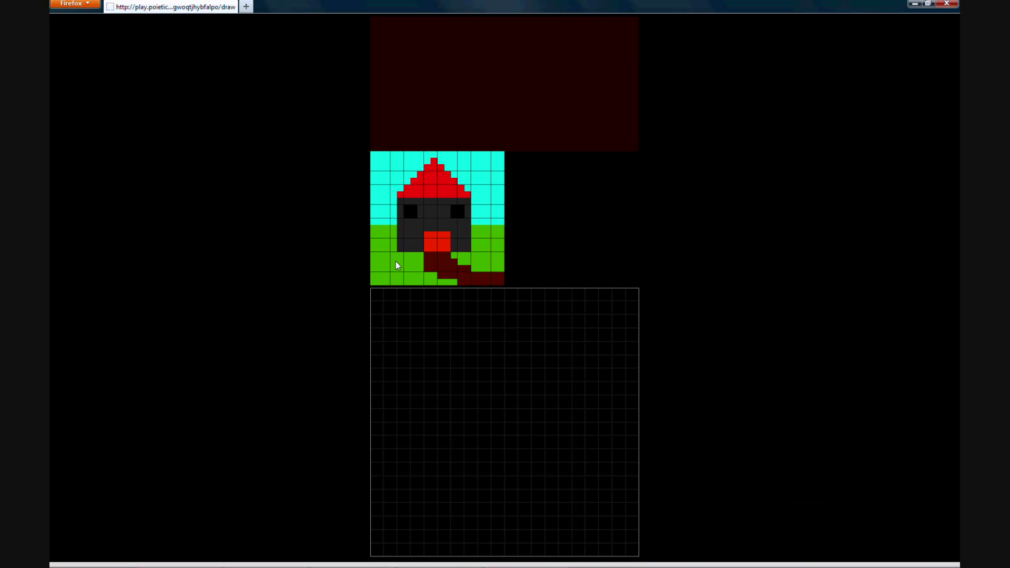
pyautogui.moveTo(377, 457); pyautogui.dragTo(503, 457)
pyautogui.moveTo(587, 454)
pyautogui.mouseDown()
pyautogui.moveTo(622, 452)
pyautogui.moveTo(631, 464)
pyautogui.moveTo(569, 472)
pyautogui.mouseUp()
pyautogui.moveTo(501, 476)
pyautogui.mouseDown()
pyautogui.moveTo(379, 476)
pyautogui.moveTo(627, 480)
pyautogui.moveTo(624, 493)
pyautogui.moveTo(379, 509)
pyautogui.moveTo(498, 516)
pyautogui.moveTo(500, 499)
pyautogui.moveTo(530, 514)
pyautogui.moveTo(634, 509)
pyautogui.moveTo(635, 523)
pyautogui.moveTo(381, 521)
pyautogui.moveTo(472, 526)
pyautogui.moveTo(376, 537)
pyautogui.mouseUp()
pyautogui.moveTo(526, 535)
pyautogui.mouseDown()
pyautogui.moveTo(629, 536)
pyautogui.moveTo(634, 545)
pyautogui.moveTo(394, 552)
pyautogui.moveTo(370, 523)
pyautogui.mouseUp()
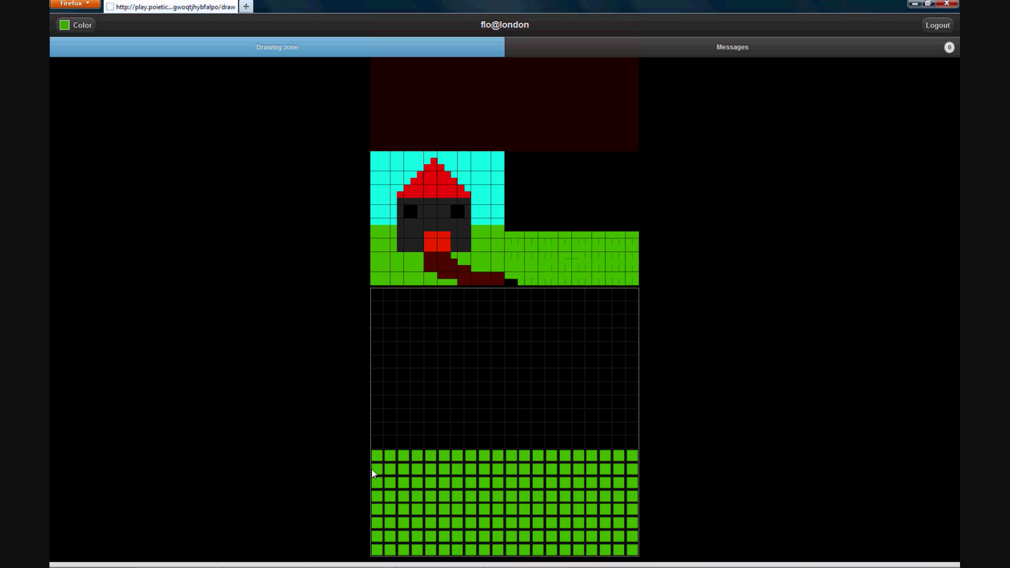
pyautogui.moveTo(377, 456)
pyautogui.mouseDown()
pyautogui.moveTo(419, 444)
pyautogui.moveTo(621, 444)
pyautogui.moveTo(581, 454)
pyautogui.mouseUp()
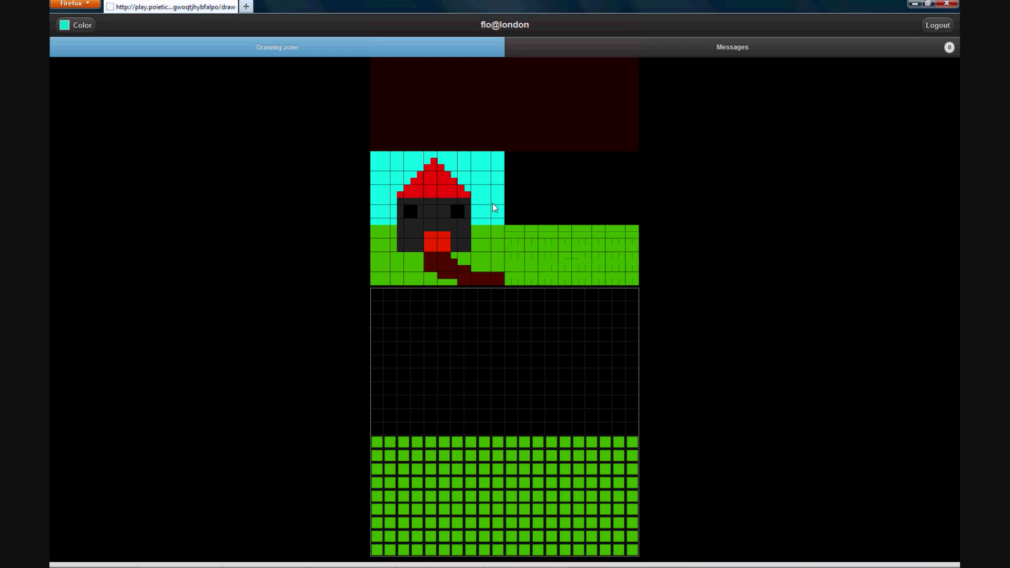
# Fill the upper part of the grid above the grass with cyan sky.
pyautogui.moveTo(377, 297); pyautogui.dragTo(436, 296)
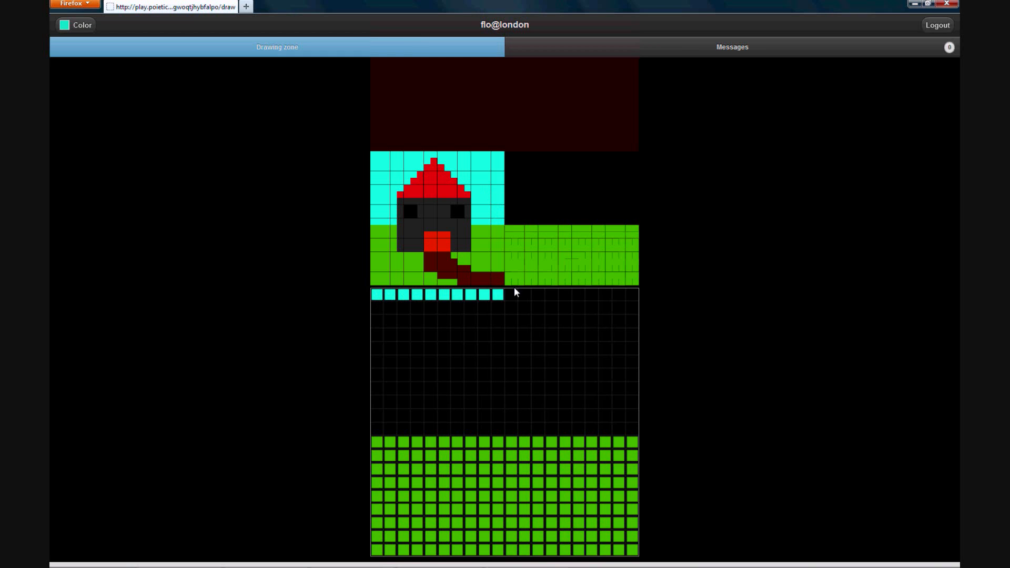
pyautogui.moveTo(563, 292)
pyautogui.mouseDown()
pyautogui.moveTo(496, 303)
pyautogui.moveTo(634, 304)
pyautogui.moveTo(376, 317)
pyautogui.moveTo(599, 320)
pyautogui.moveTo(603, 311)
pyautogui.moveTo(633, 327)
pyautogui.moveTo(532, 339)
pyautogui.mouseUp()
pyautogui.moveTo(421, 341)
pyautogui.mouseDown()
pyautogui.moveTo(380, 339)
pyautogui.moveTo(431, 342)
pyautogui.moveTo(392, 348)
pyautogui.moveTo(405, 352)
pyautogui.moveTo(636, 357)
pyautogui.mouseUp()
pyautogui.moveTo(566, 365)
pyautogui.mouseDown()
pyautogui.moveTo(374, 363)
pyautogui.moveTo(377, 375)
pyautogui.moveTo(475, 381)
pyautogui.moveTo(626, 374)
pyautogui.moveTo(633, 389)
pyautogui.moveTo(377, 394)
pyautogui.moveTo(371, 404)
pyautogui.mouseUp()
pyautogui.moveTo(440, 403); pyautogui.dragTo(491, 401)
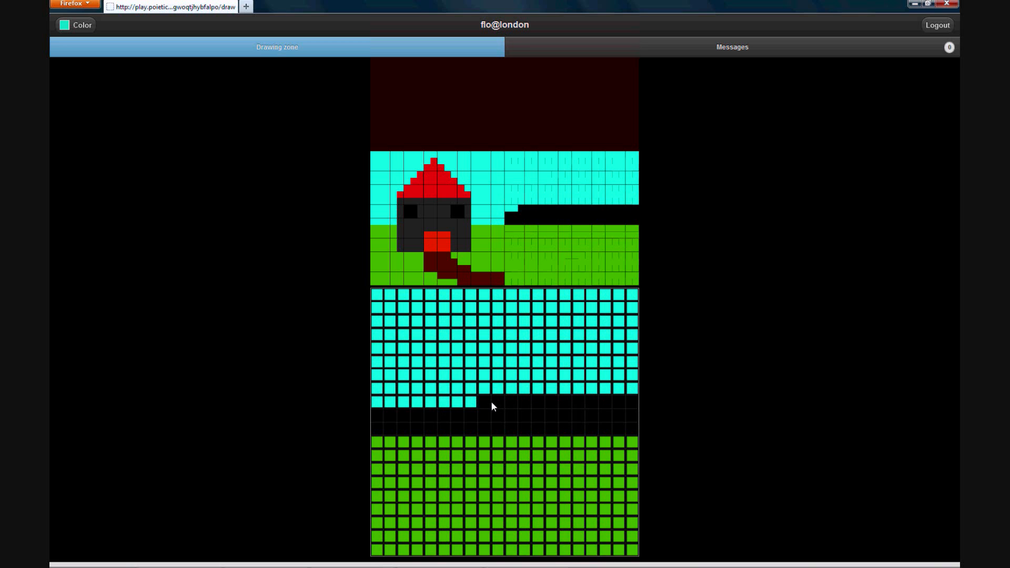
pyautogui.moveTo(583, 401)
pyautogui.mouseDown()
pyautogui.moveTo(634, 403)
pyautogui.moveTo(619, 415)
pyautogui.moveTo(373, 415)
pyautogui.moveTo(370, 424)
pyautogui.moveTo(633, 430)
pyautogui.mouseUp()
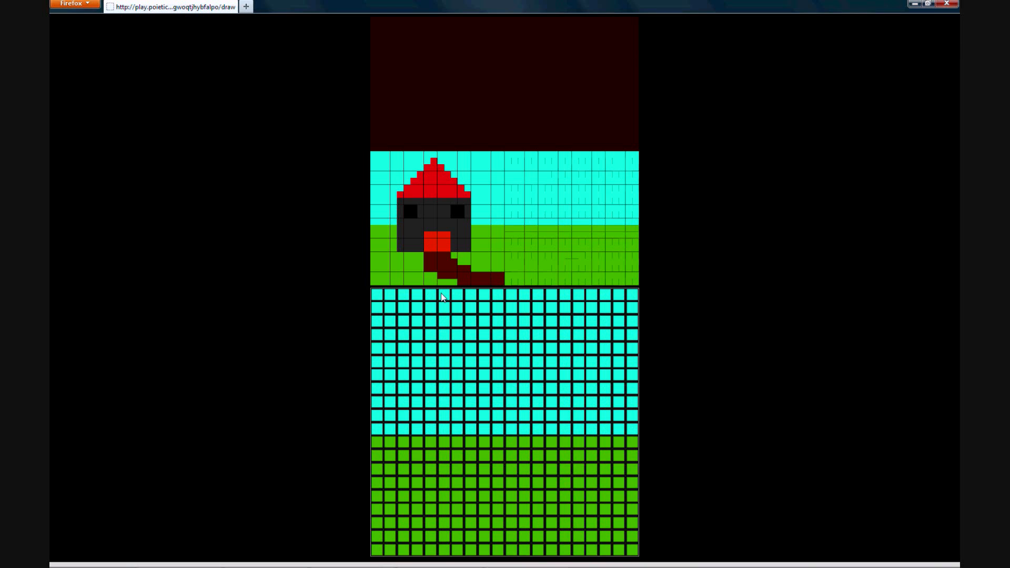
# Draw a dark brown tree trunk with a wide base in the middle of the grass.
pyautogui.moveTo(483, 415)
pyautogui.mouseDown()
pyautogui.moveTo(482, 470)
pyautogui.moveTo(445, 494)
pyautogui.moveTo(548, 491)
pyautogui.moveTo(505, 504)
pyautogui.mouseUp()
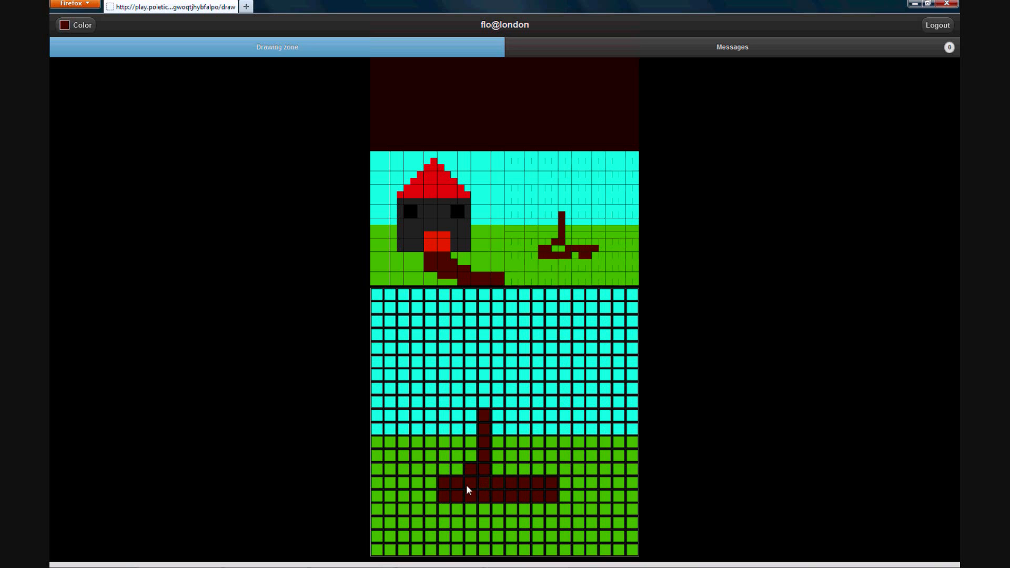
pyautogui.moveTo(526, 472)
pyautogui.mouseDown()
pyautogui.moveTo(500, 469)
pyautogui.moveTo(503, 428)
pyautogui.moveTo(500, 442)
pyautogui.mouseUp()
pyautogui.click(507, 417)
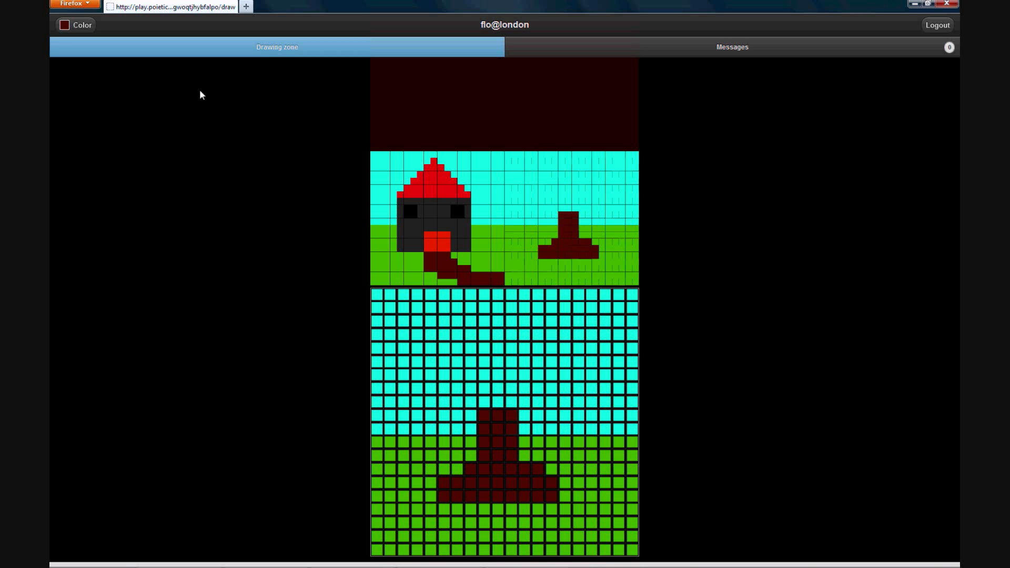
# Choose a dark green colour and paint the tree's foliage above the trunk.
pyautogui.click(86, 27)
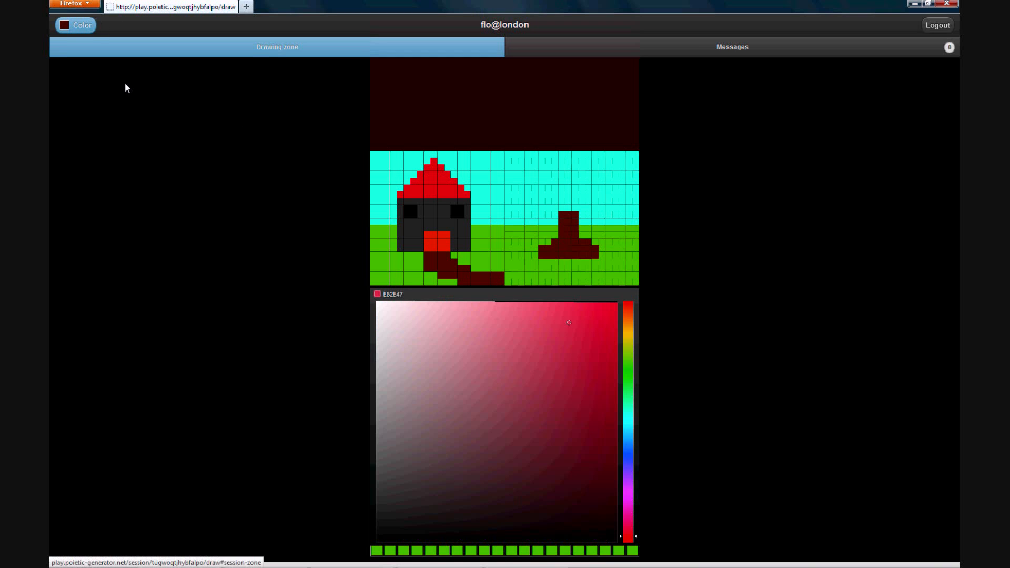
pyautogui.click(635, 376)
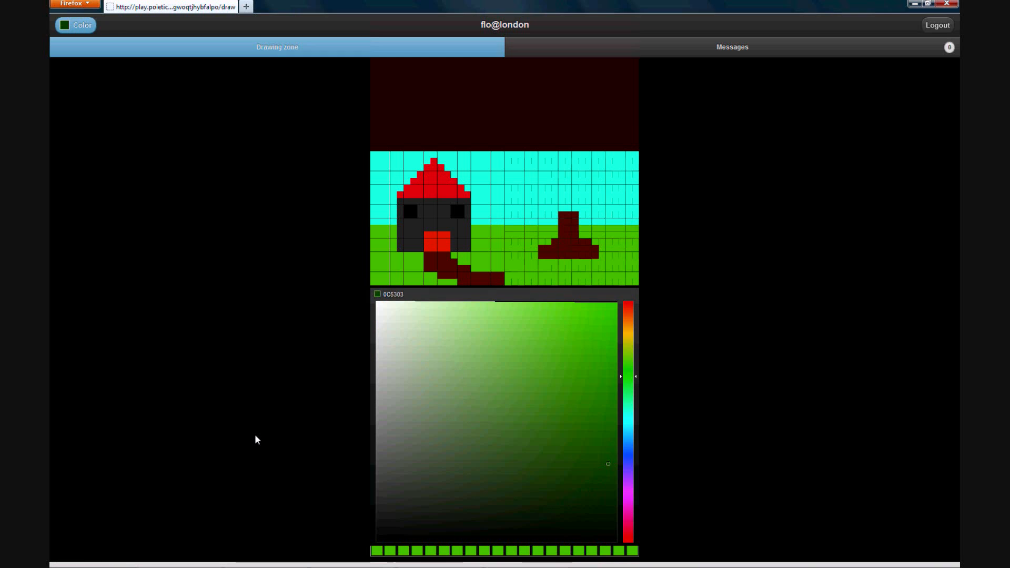
pyautogui.click(255, 434)
pyautogui.moveTo(477, 404)
pyautogui.mouseDown()
pyautogui.moveTo(436, 385)
pyautogui.moveTo(435, 337)
pyautogui.moveTo(453, 327)
pyautogui.moveTo(558, 317)
pyautogui.moveTo(581, 332)
pyautogui.moveTo(578, 362)
pyautogui.moveTo(573, 384)
pyautogui.moveTo(544, 396)
pyautogui.moveTo(496, 395)
pyautogui.moveTo(470, 328)
pyautogui.moveTo(487, 309)
pyautogui.moveTo(542, 310)
pyautogui.moveTo(529, 348)
pyautogui.moveTo(565, 344)
pyautogui.moveTo(453, 340)
pyautogui.moveTo(447, 361)
pyautogui.moveTo(478, 357)
pyautogui.moveTo(459, 382)
pyautogui.moveTo(450, 373)
pyautogui.moveTo(492, 402)
pyautogui.moveTo(546, 396)
pyautogui.moveTo(507, 380)
pyautogui.moveTo(502, 365)
pyautogui.moveTo(515, 391)
pyautogui.moveTo(538, 379)
pyautogui.moveTo(529, 366)
pyautogui.moveTo(545, 364)
pyautogui.moveTo(561, 376)
pyautogui.mouseUp()
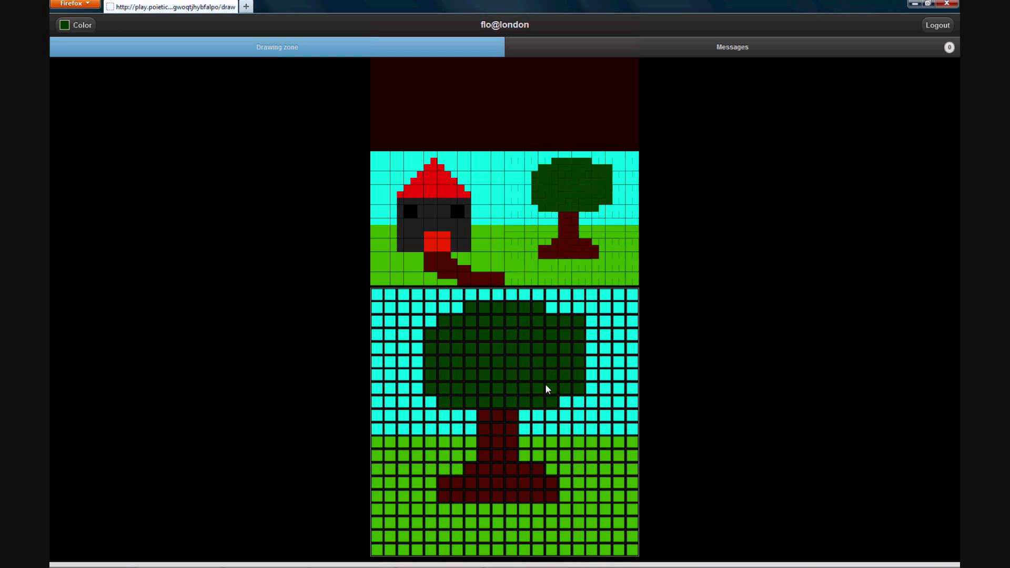
# Open the messages section, choose the other player as recipient and write the message hello.
pyautogui.moveTo(833, 565)
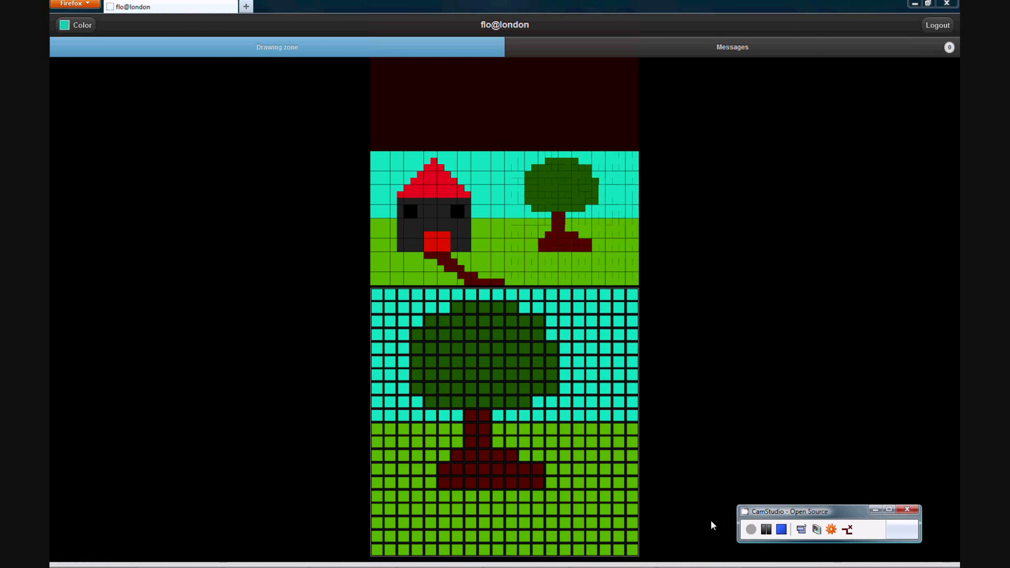
pyautogui.click(752, 54)
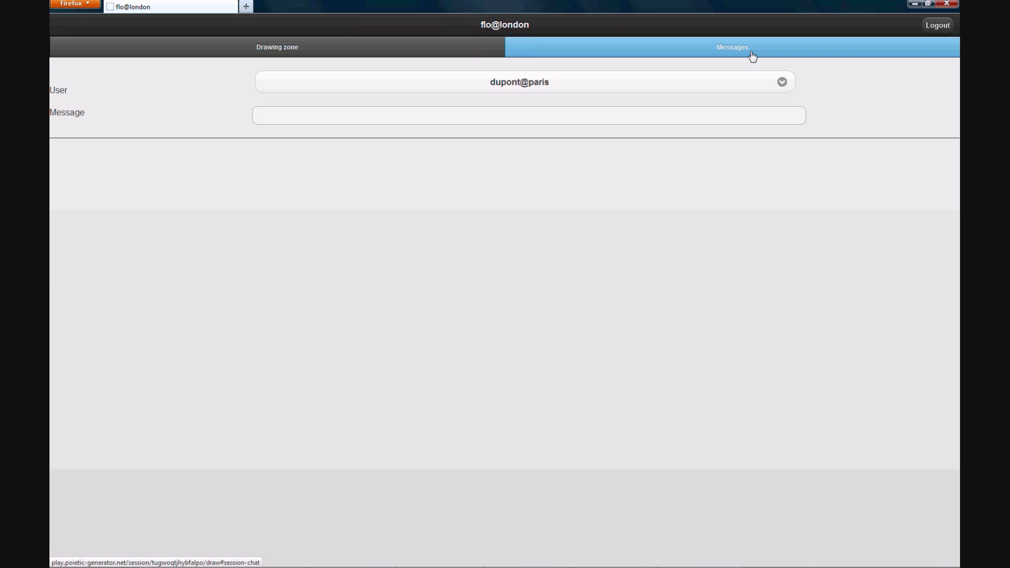
pyautogui.click(781, 92)
pyautogui.click(767, 98)
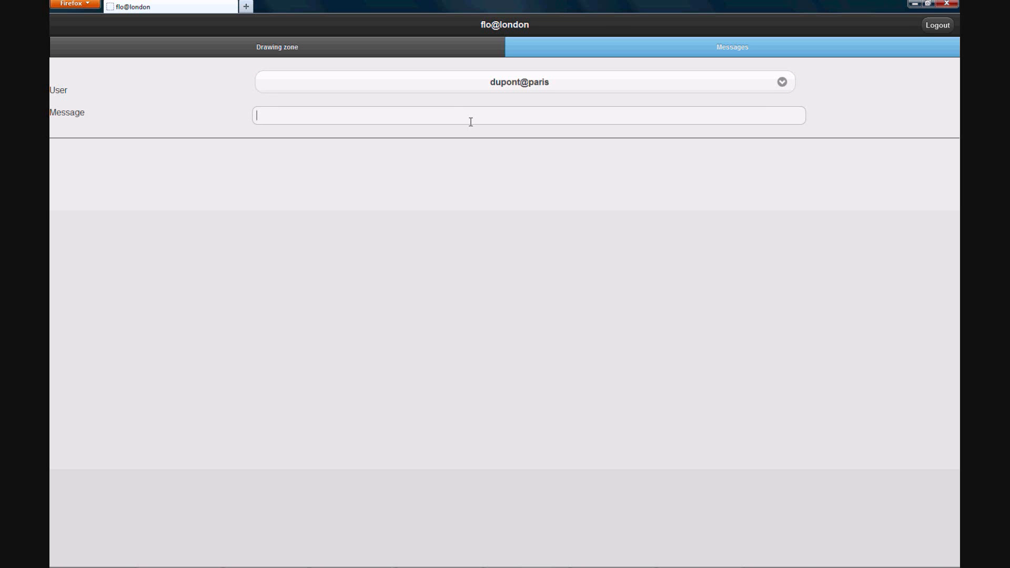
pyautogui.write('hello')
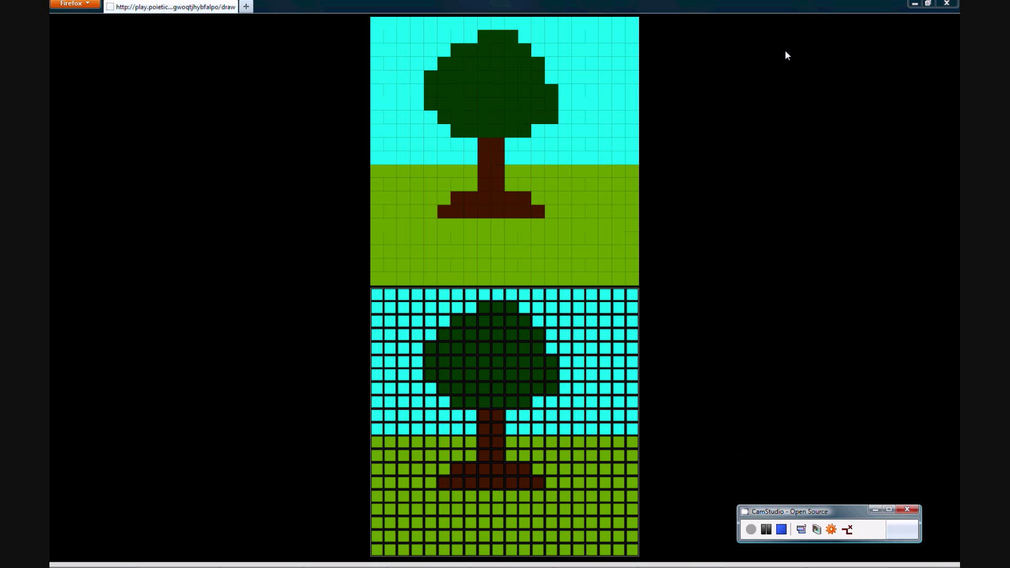
# Log out of the game, confirm leaving Poietic Generator, and open the live view of the shared image.
pyautogui.doubleClick(792, 18)
pyautogui.click(936, 27)
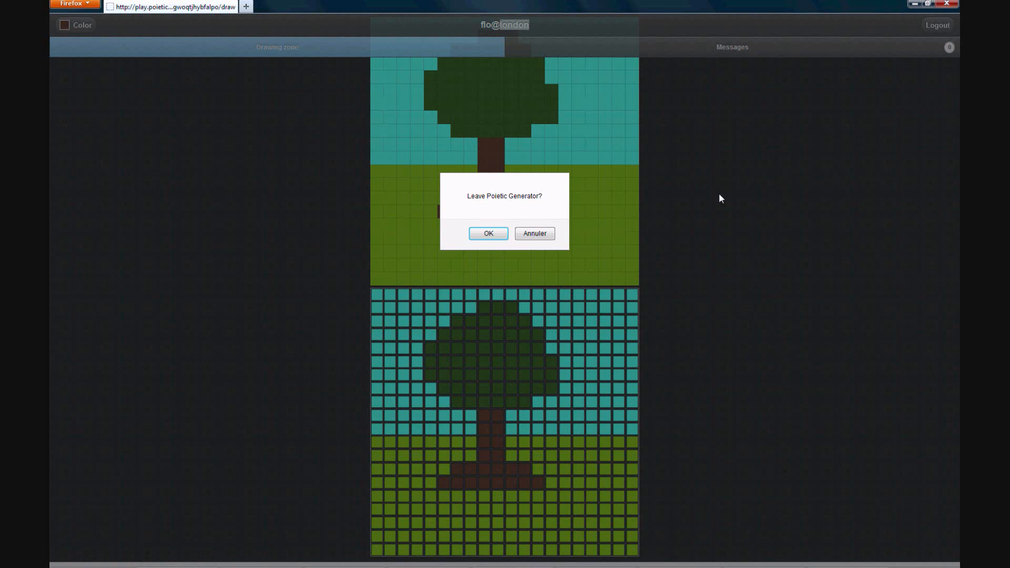
pyautogui.click(489, 233)
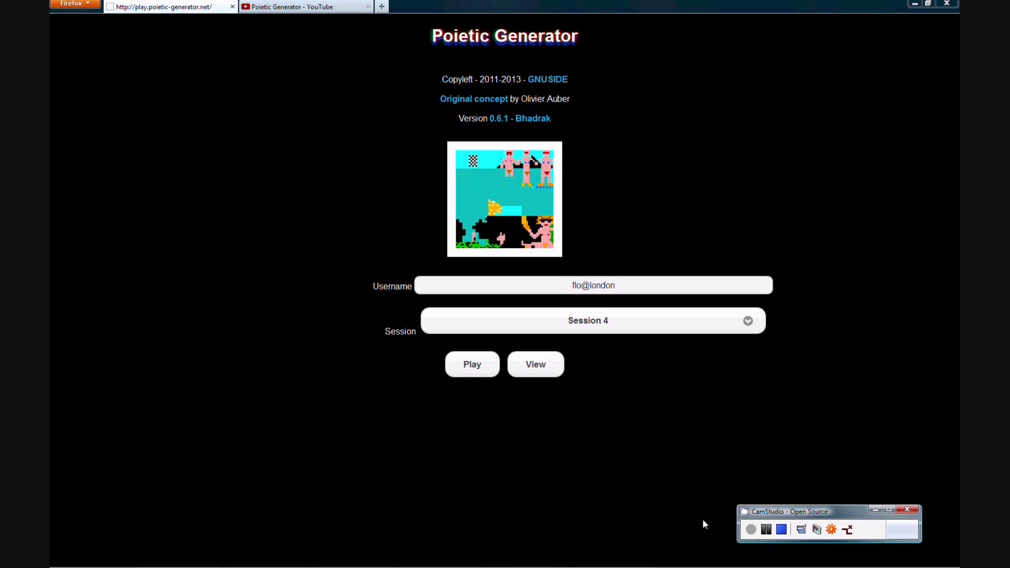
pyautogui.click(552, 365)
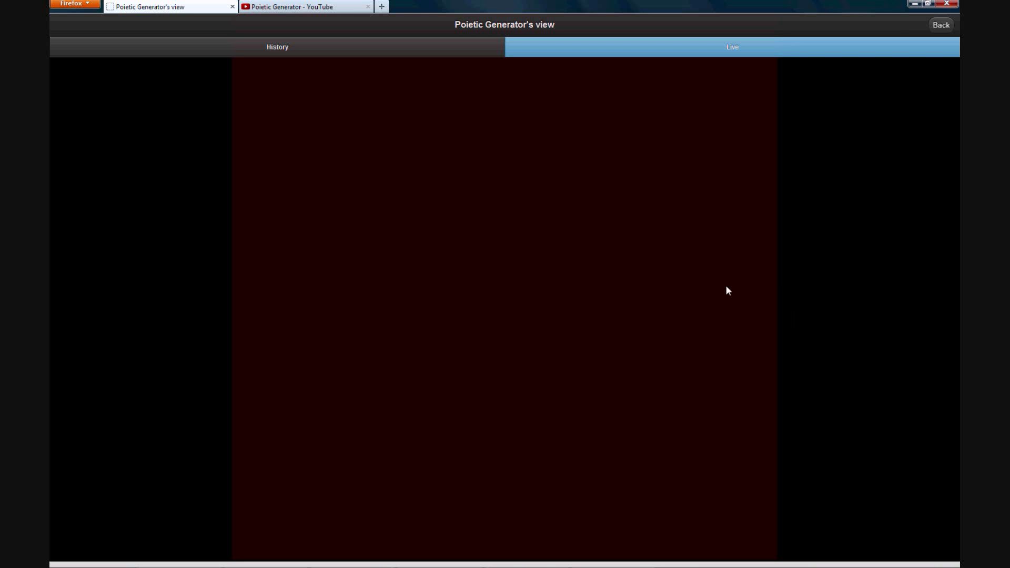
# Play the Poietic Generator video in the YouTube tab.
pyautogui.click(314, 7)
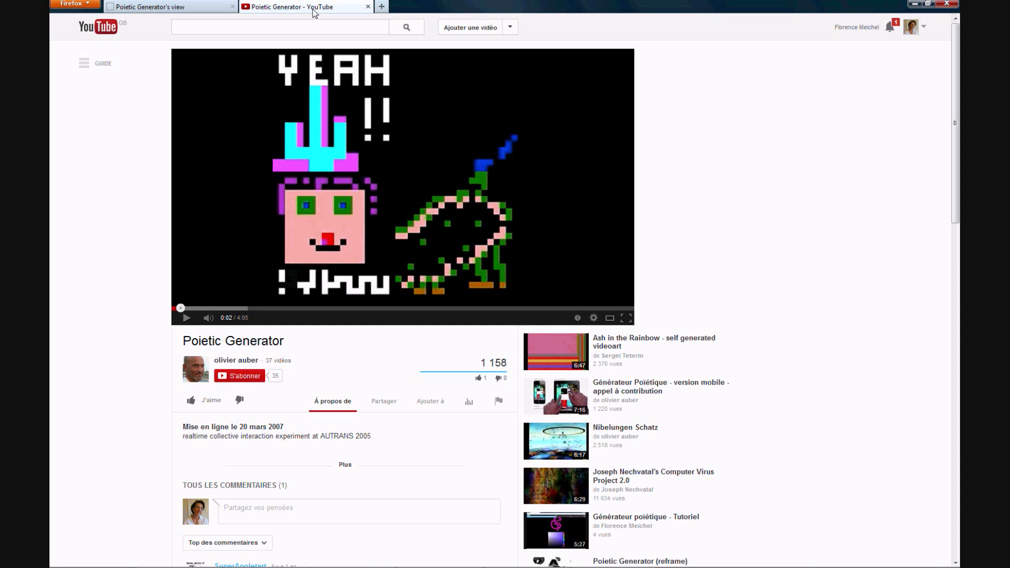
pyautogui.click(186, 318)
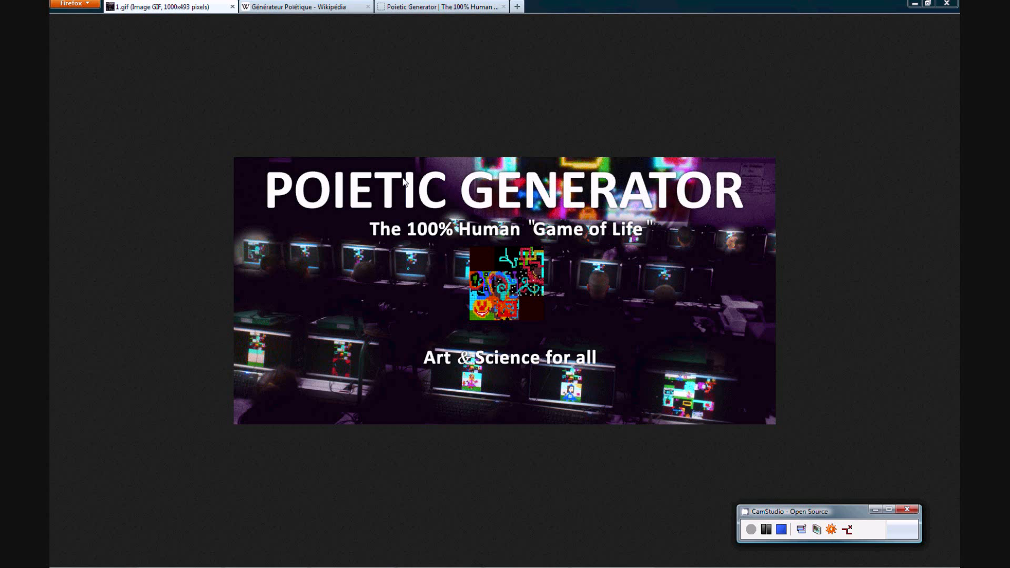
# Browse the Wikipedia article and the Poietic Generator website open in other tabs.
pyautogui.click(325, 7)
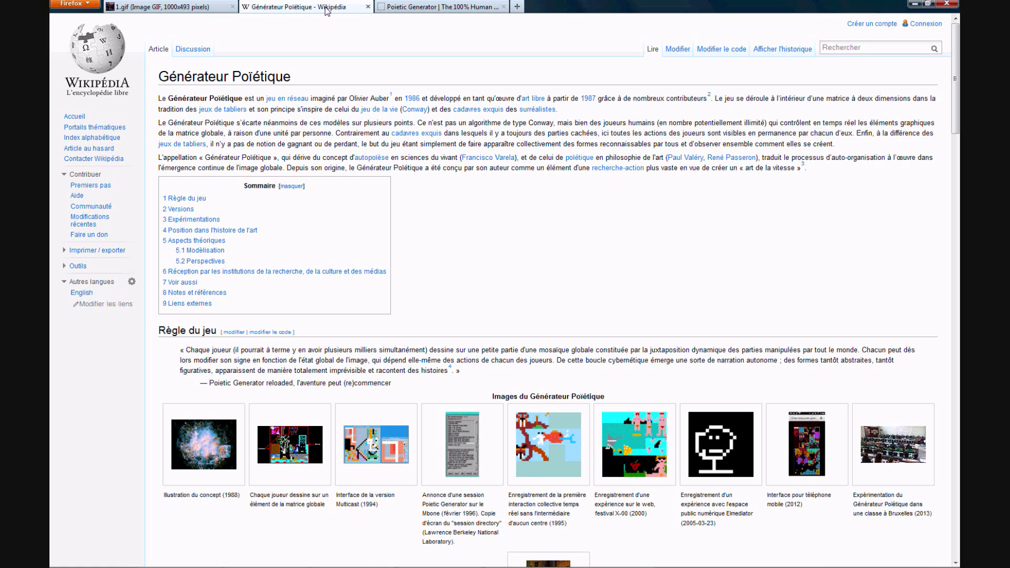
pyautogui.click(458, 7)
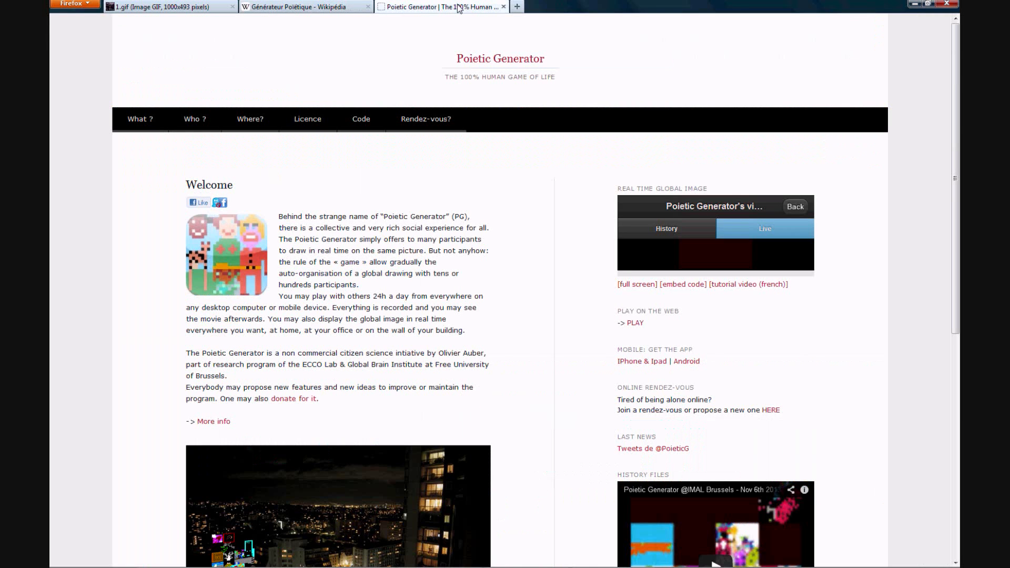